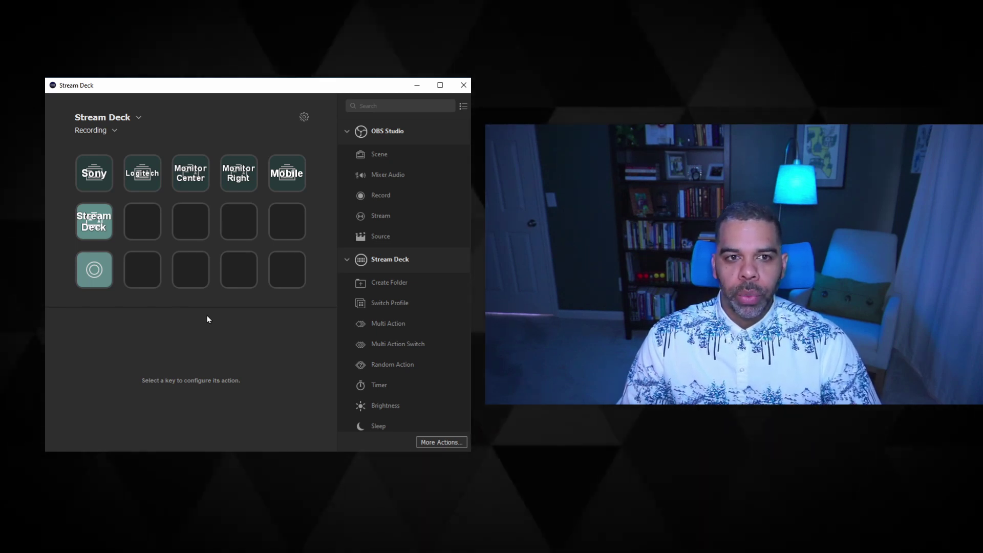
Search the More Actions store for 'plil', install the Philips Hue plugin, and close the store
{"action": "left_click", "coordinate": [455, 442]}
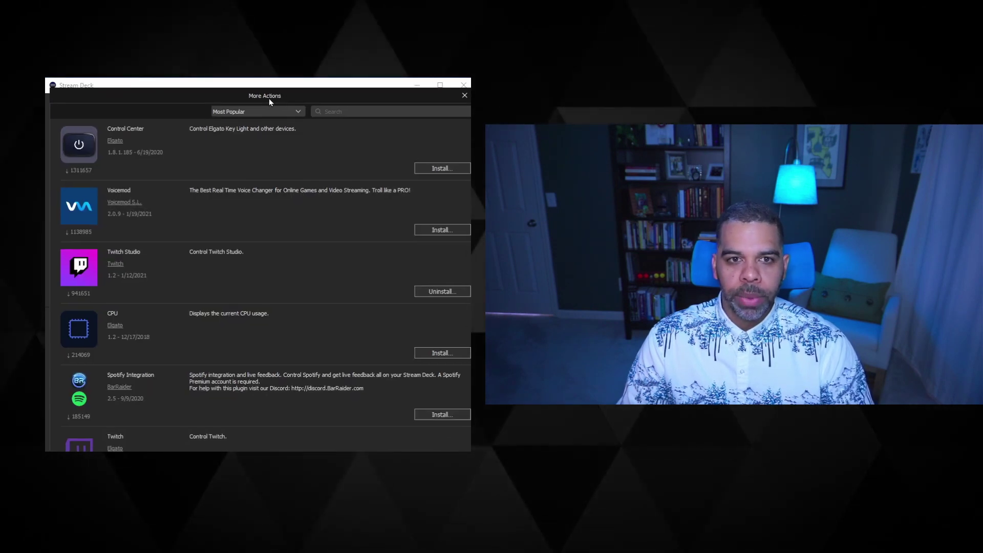
{"action": "left_click", "coordinate": [326, 101]}
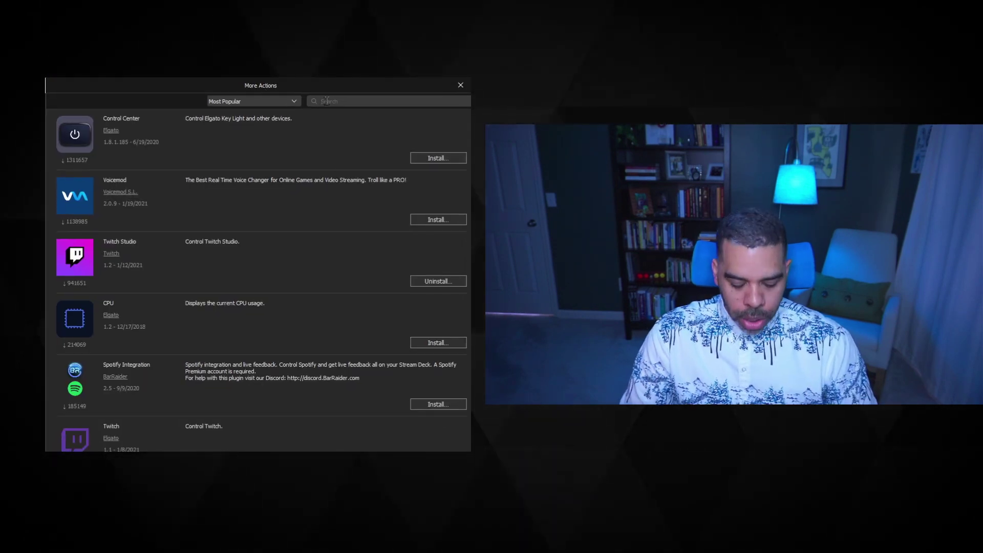
{"action": "type", "text": "plil"}
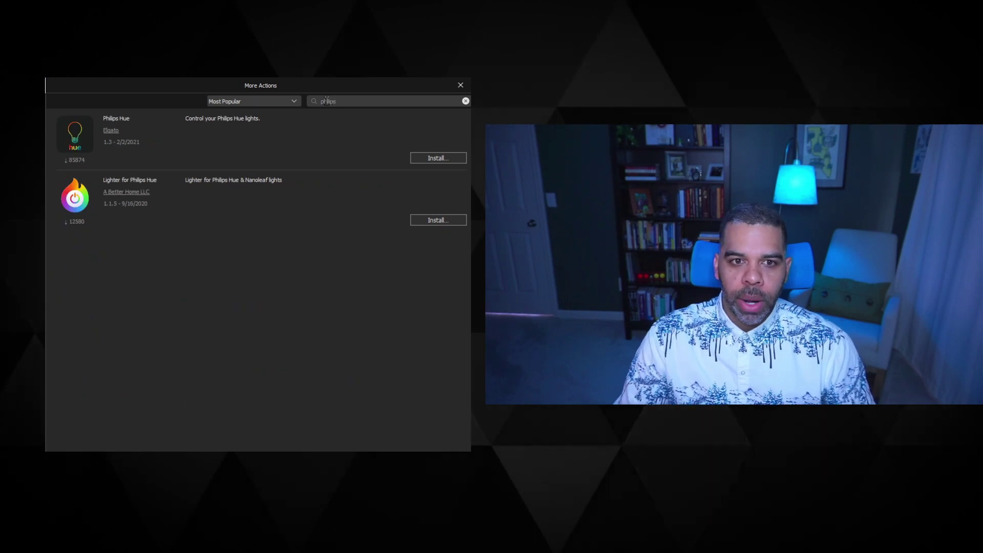
{"action": "left_click", "coordinate": [436, 158]}
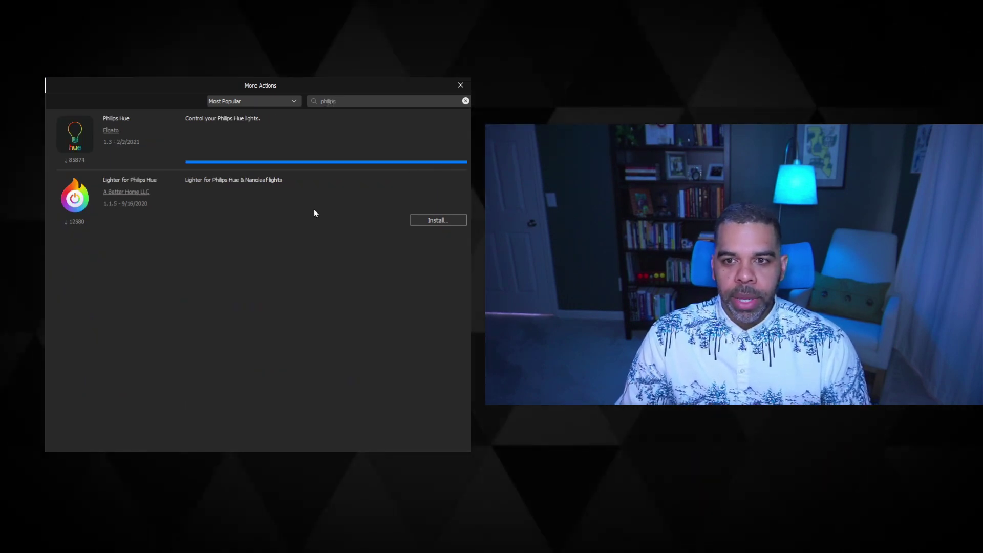
{"action": "left_click", "coordinate": [460, 86]}
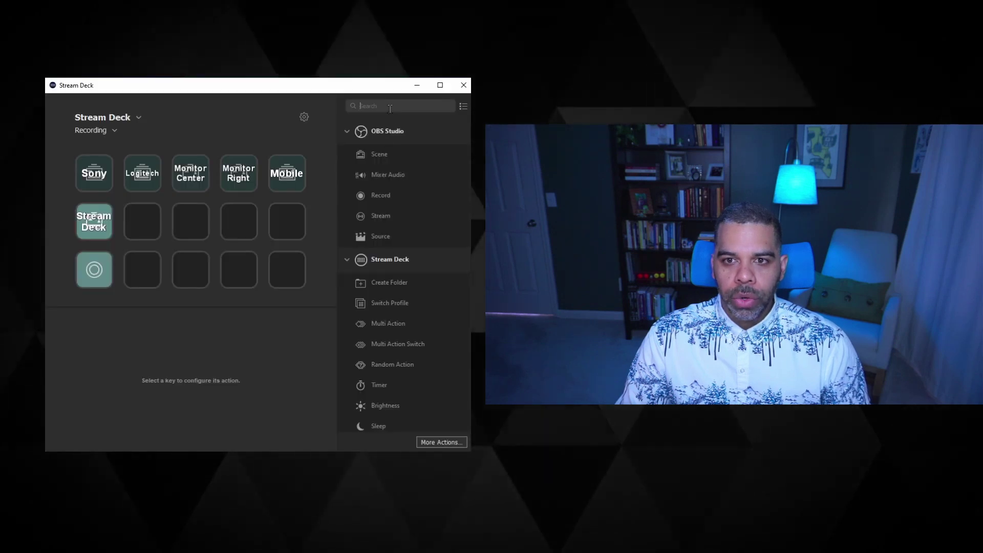
Drag the Philips Hue Color action onto the empty second-row key and open its Bridge list
{"action": "type", "text": "philip"}
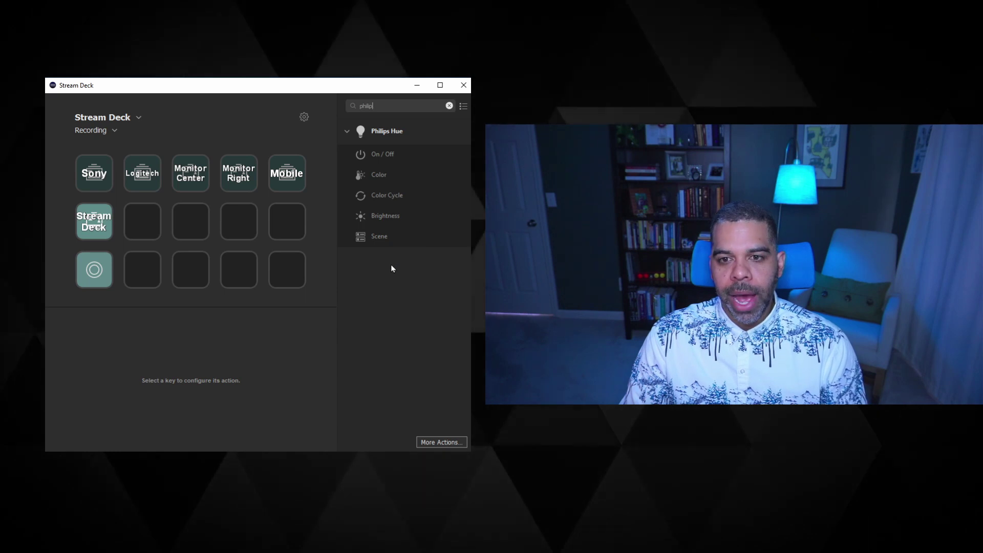
{"action": "left_click_drag", "start_coordinate": [384, 175], "coordinate": [142, 221]}
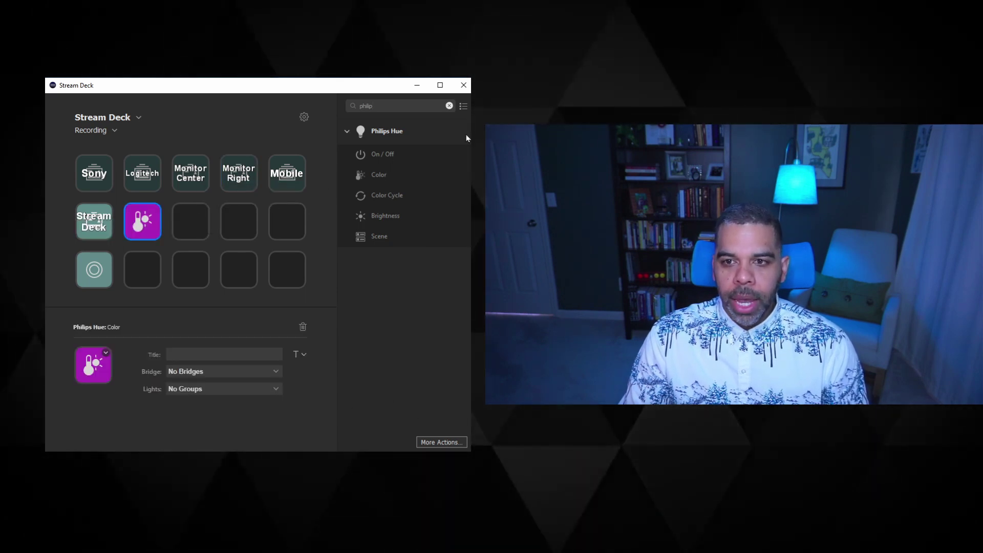
{"action": "left_click", "coordinate": [449, 105]}
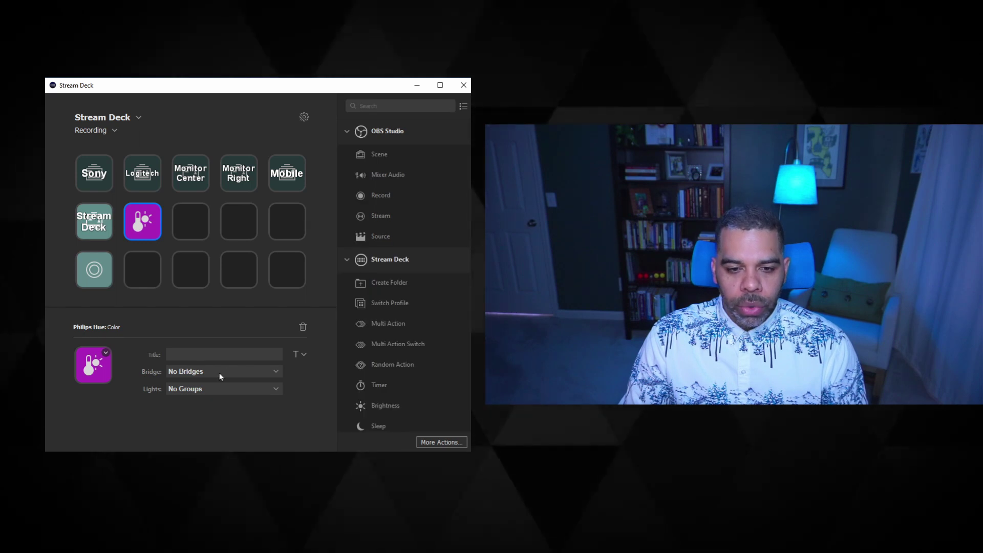
{"action": "left_click", "coordinate": [254, 374]}
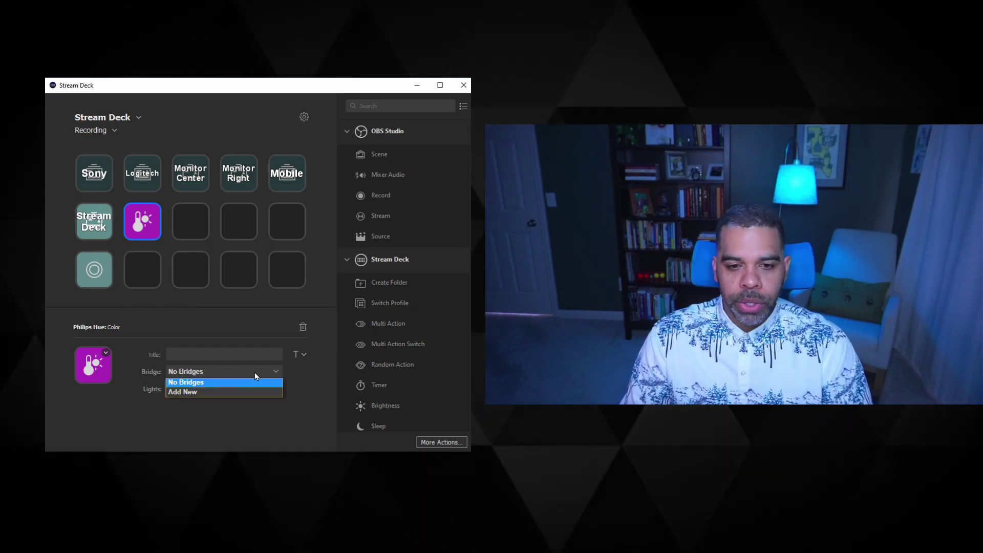
Add a new bridge: discover the Philips hue bridge, pair it, and finish setup
{"action": "left_click", "coordinate": [205, 393]}
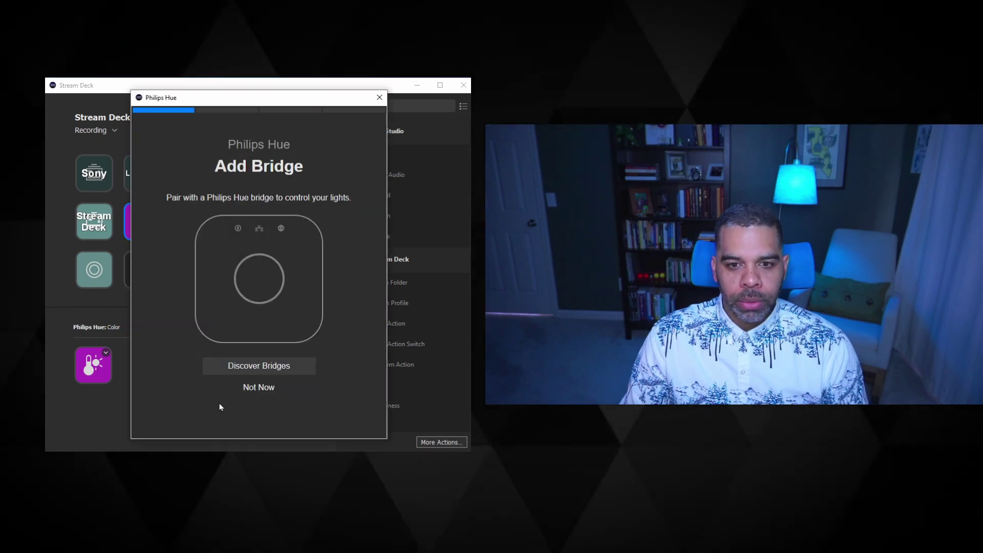
{"action": "left_click", "coordinate": [238, 369]}
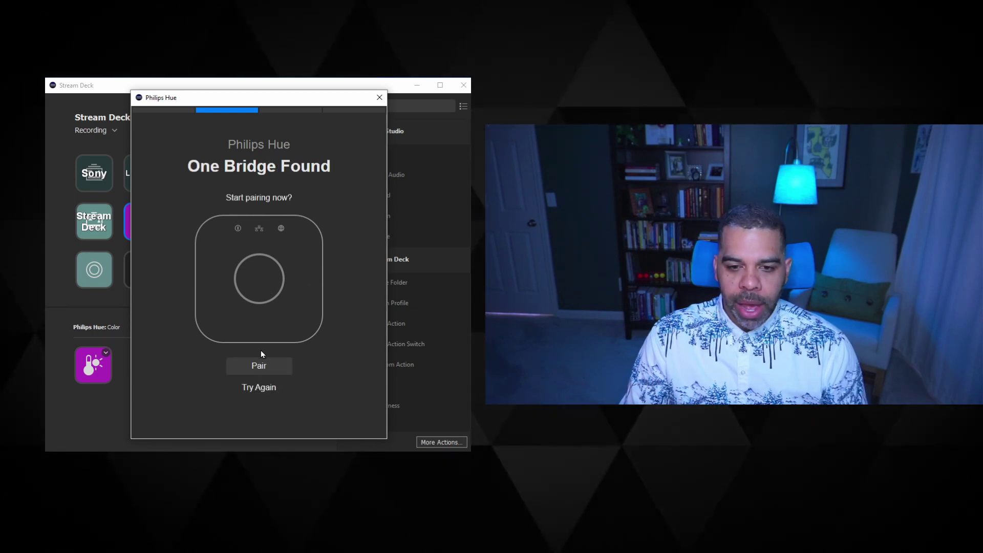
{"action": "left_click", "coordinate": [260, 366]}
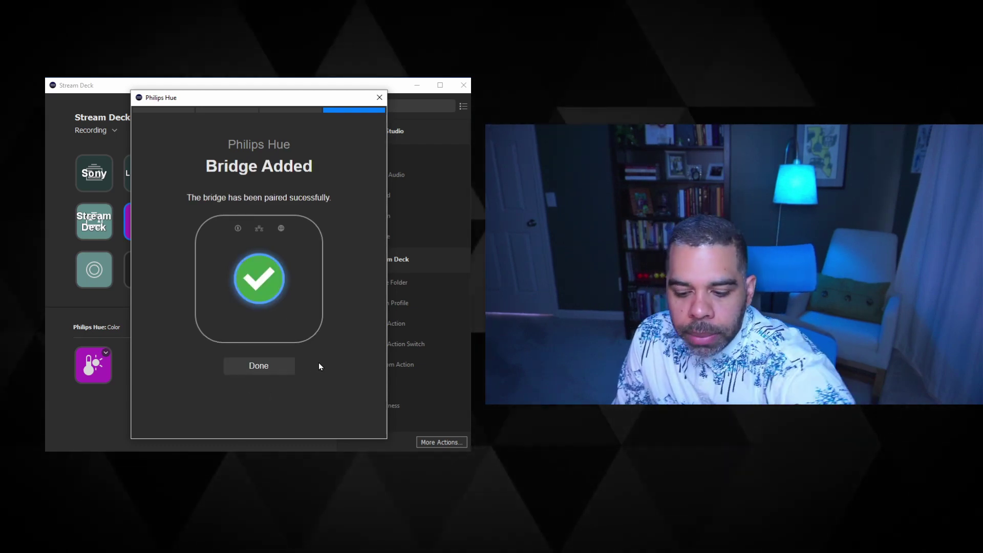
{"action": "left_click", "coordinate": [242, 367]}
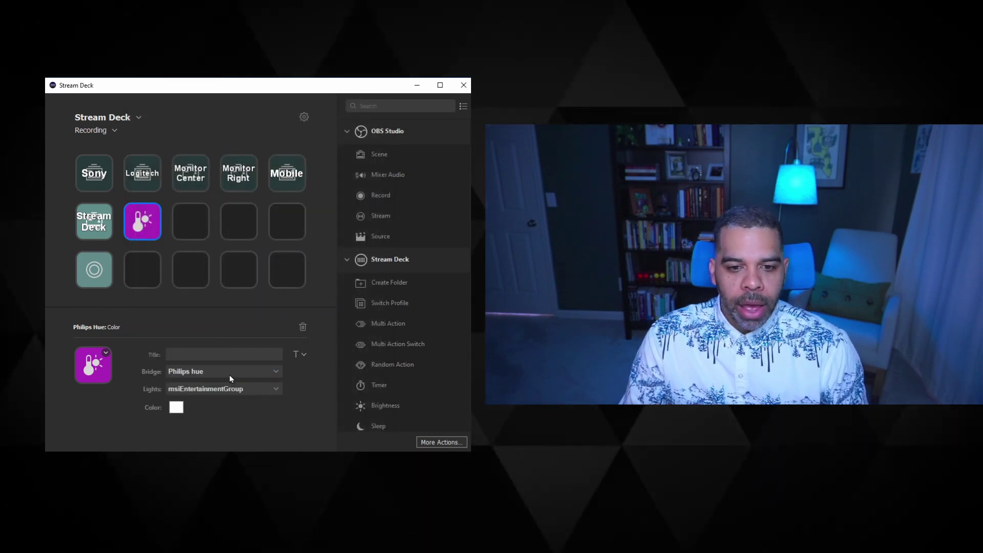
Open the Lights dropdown in the Color key's settings
{"action": "left_click", "coordinate": [204, 389]}
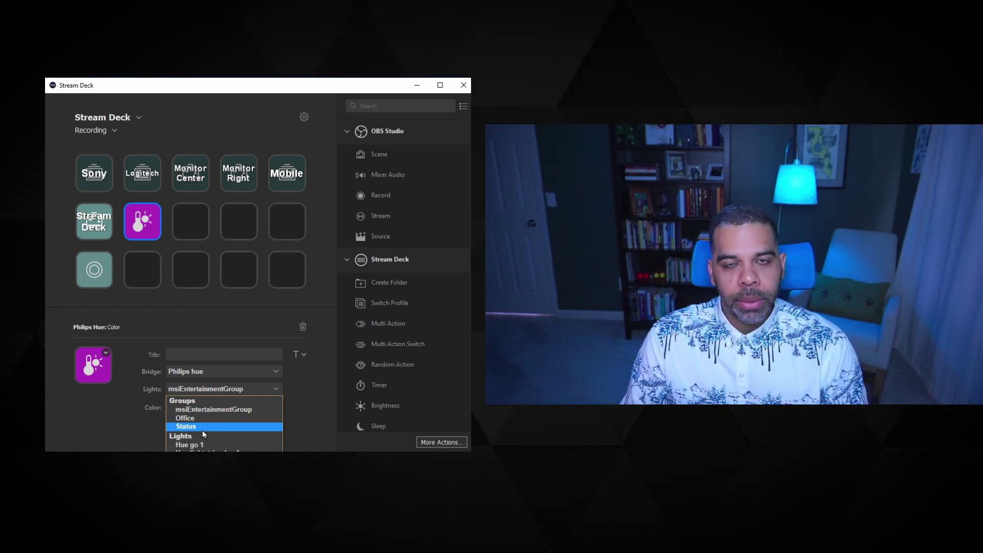
Target the Status light group in pure red and title the key DND
{"action": "left_click", "coordinate": [202, 429]}
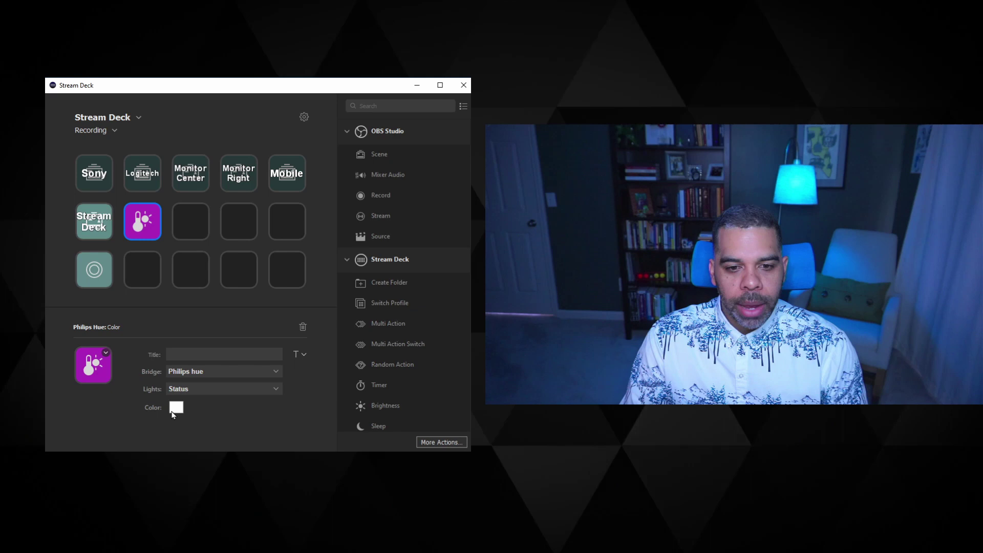
{"action": "left_click", "coordinate": [172, 412]}
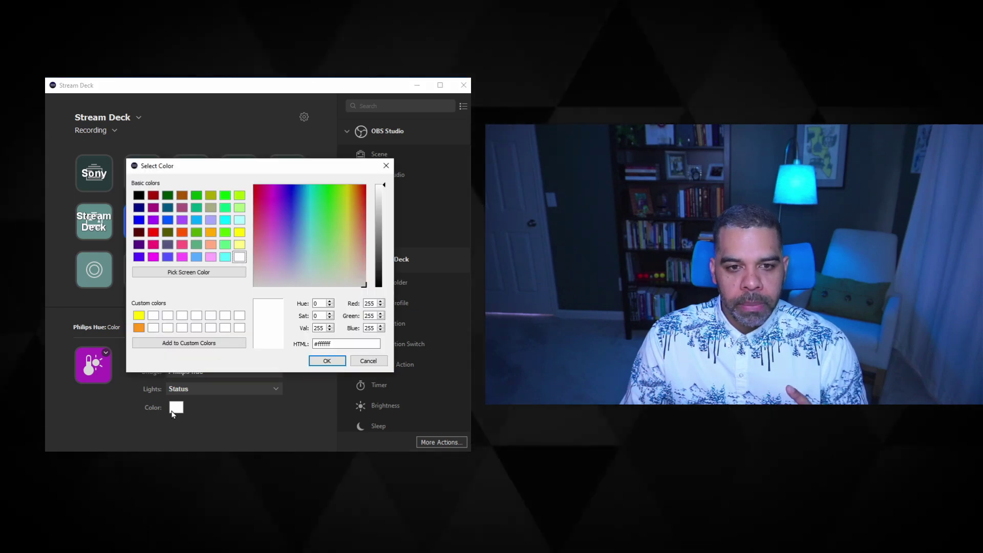
{"action": "left_click", "coordinate": [153, 233]}
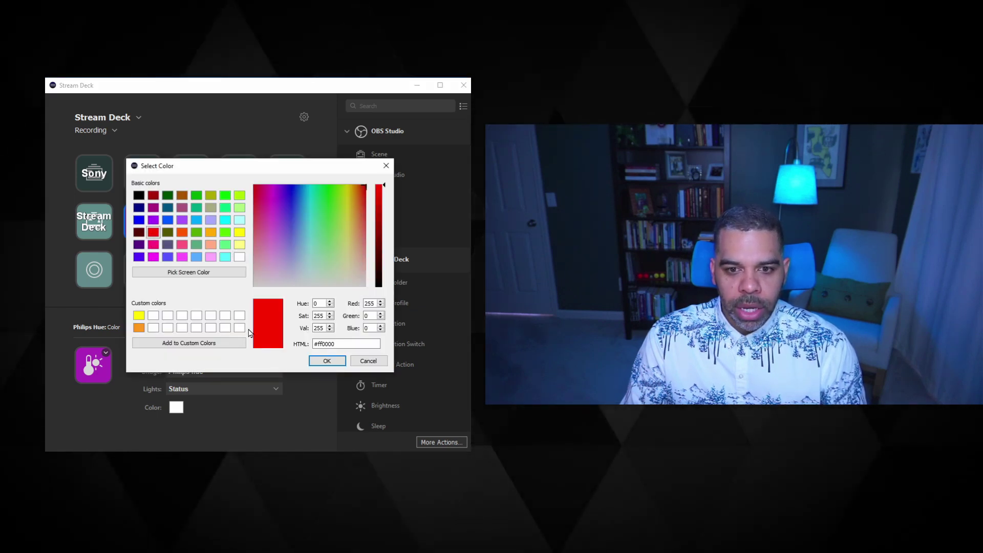
{"action": "left_click", "coordinate": [327, 361]}
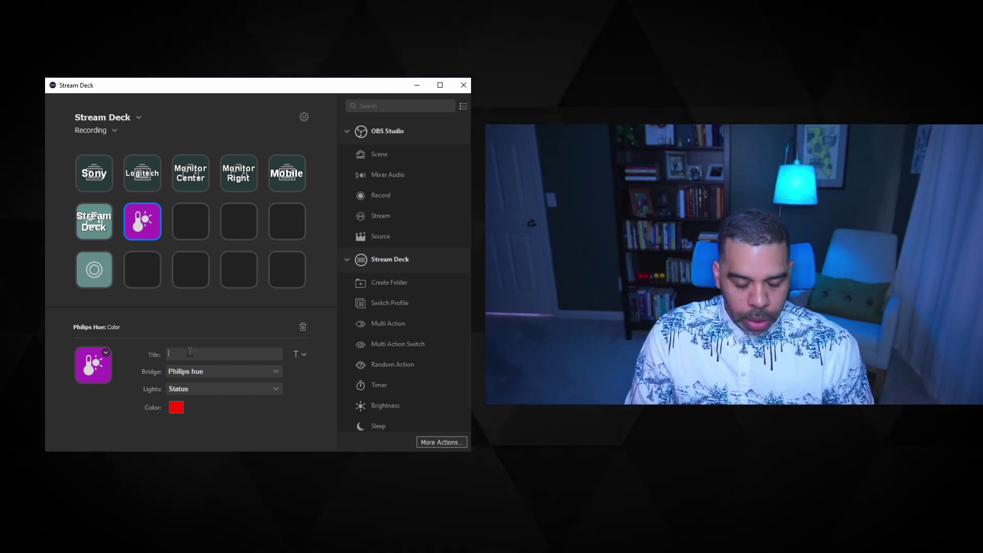
{"action": "type", "text": "DN"}
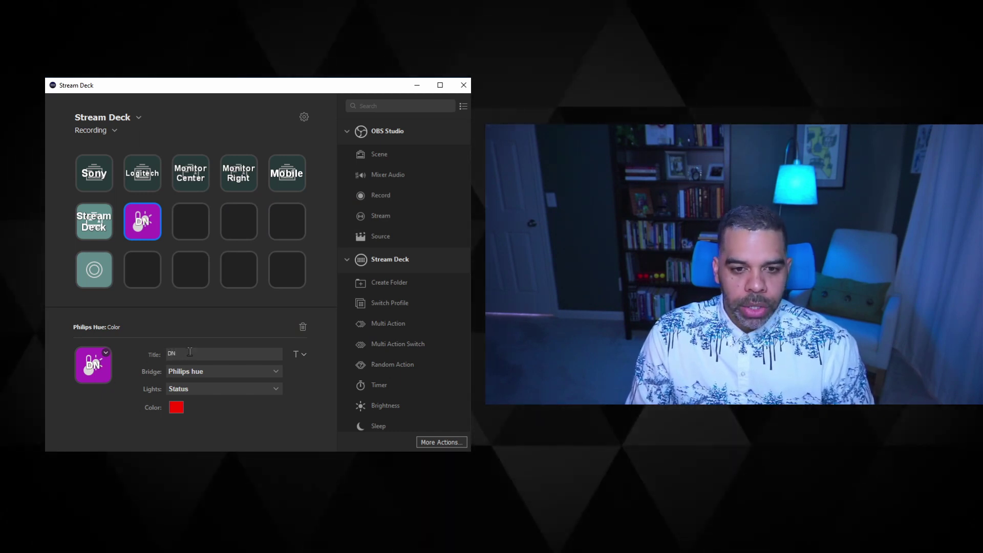
{"action": "type", "text": "D"}
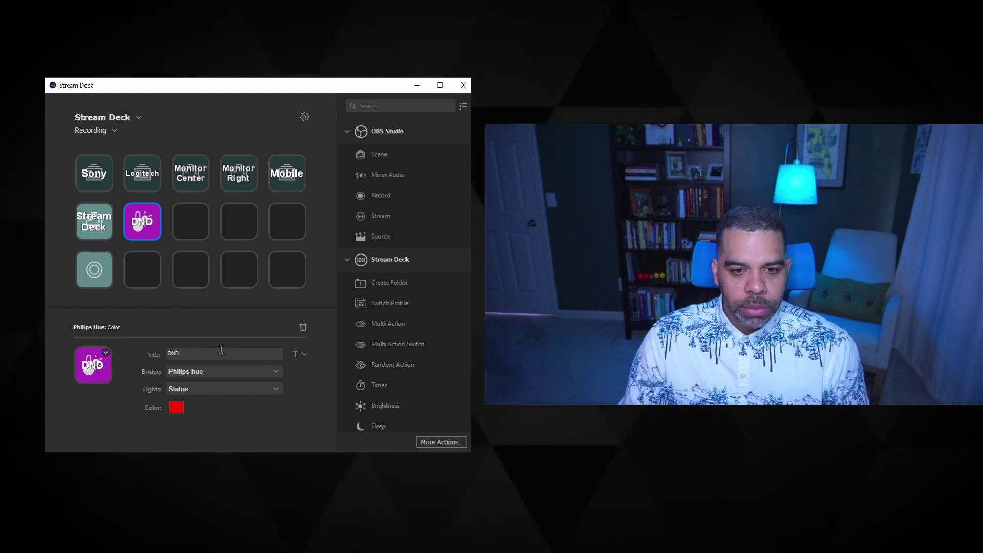
Set the key icon to Light Red.png from the WFH Status Light folder
{"action": "left_click", "coordinate": [107, 354]}
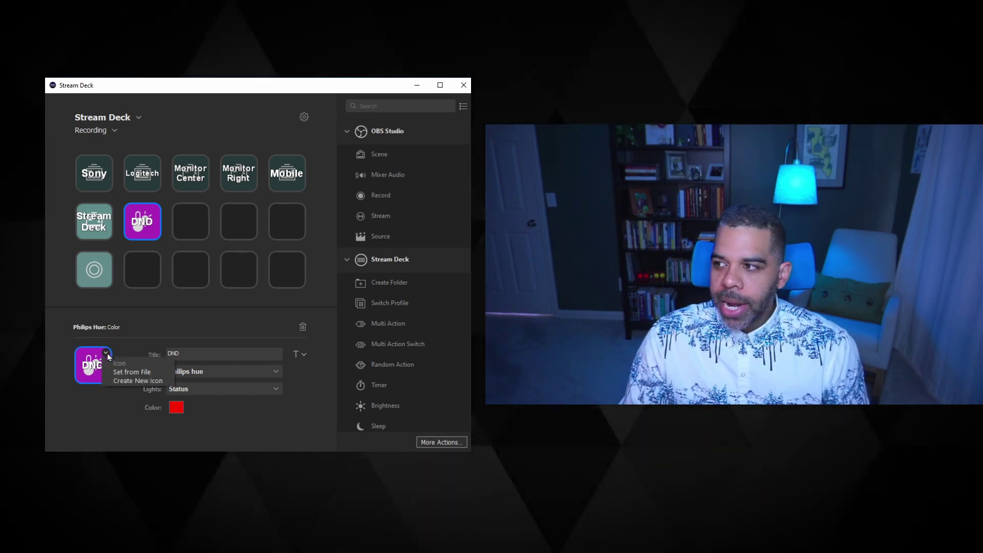
{"action": "left_click", "coordinate": [123, 375]}
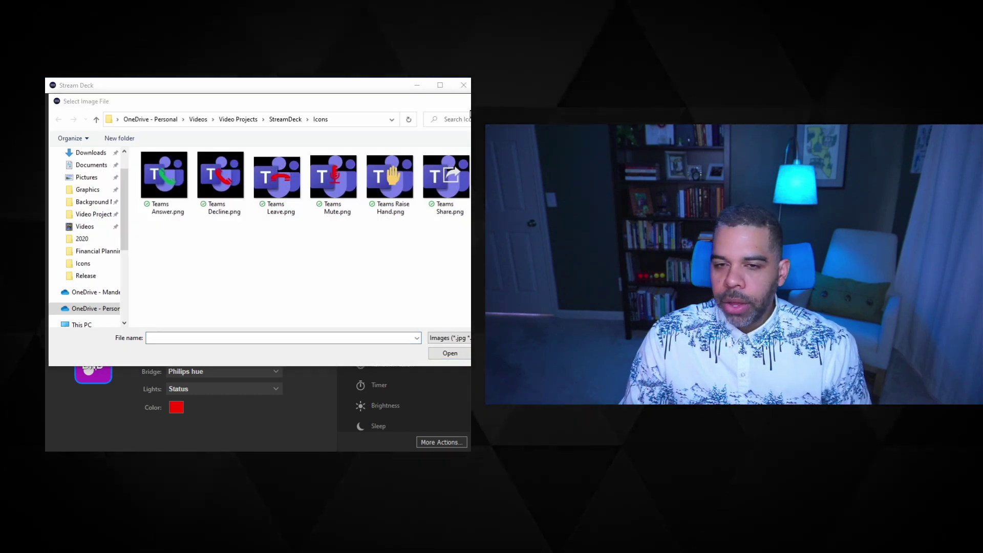
{"action": "left_click", "coordinate": [365, 121]}
{"action": "type", "text": "E:\\Personal OneDrive\\OneDrive\\Videos\\Video Projects\\Projects\\WFH Status Light"}
{"action": "key", "text": "Return"}
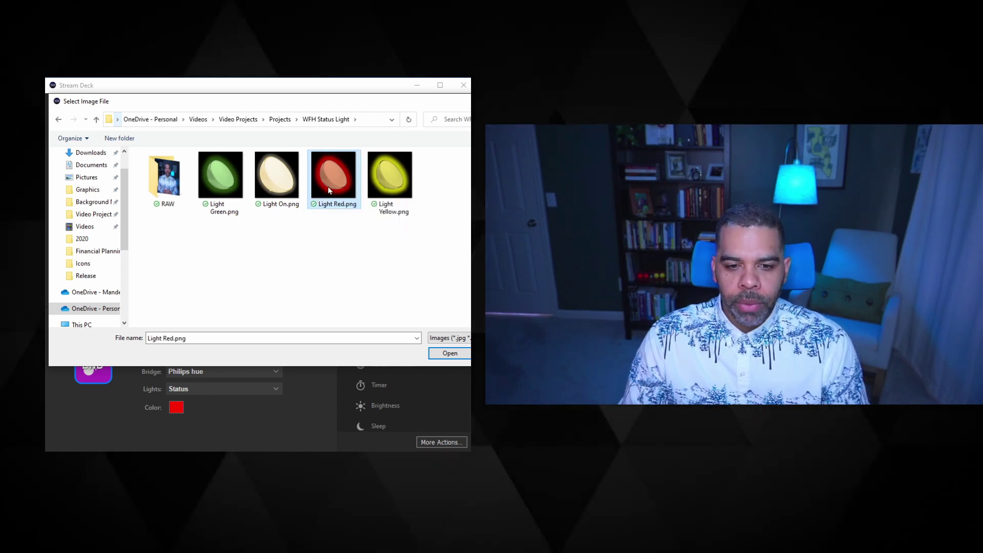
{"action": "double_click", "coordinate": [328, 188]}
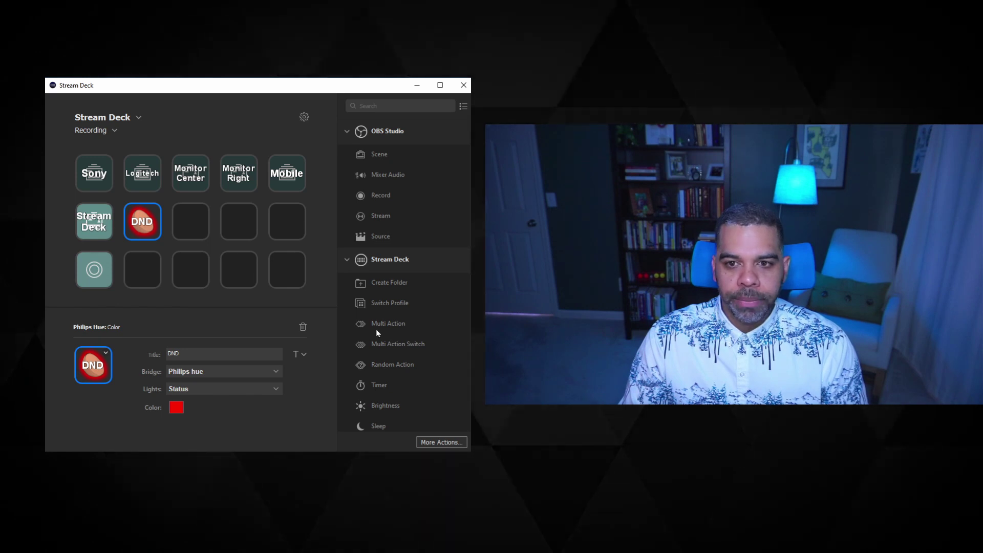
Add a Philips Hue Color action beside DND targeting the Status light group
{"action": "left_click", "coordinate": [378, 107]}
{"action": "type", "text": "phi"}
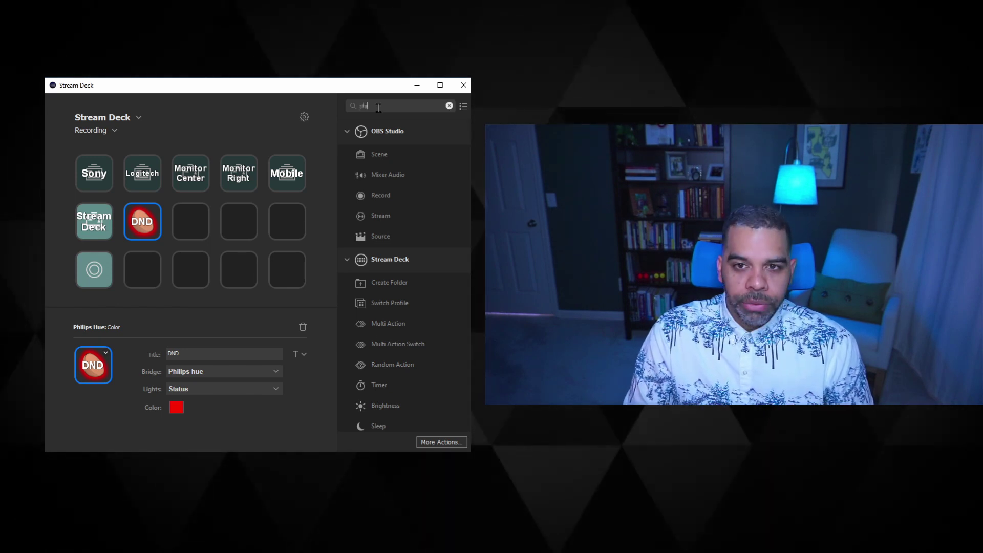
{"action": "type", "text": "li"}
{"action": "left_click_drag", "start_coordinate": [377, 170], "coordinate": [199, 224]}
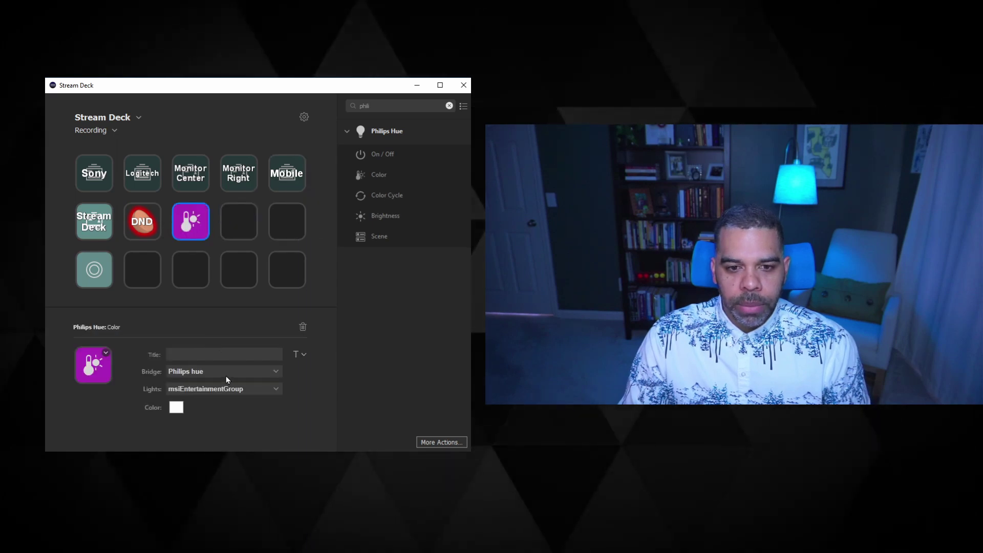
{"action": "left_click", "coordinate": [265, 390]}
{"action": "left_click", "coordinate": [235, 426]}
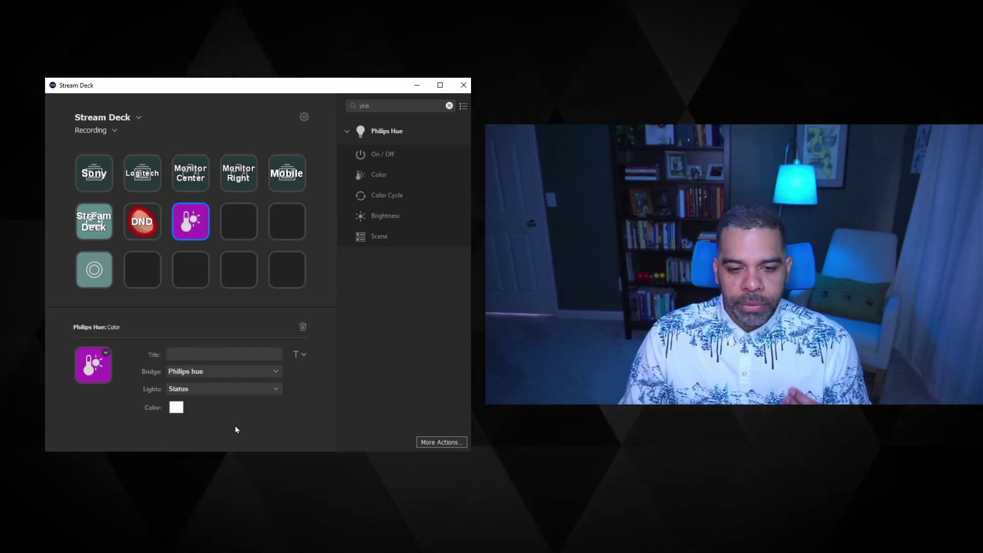
Set the light colour to orange #ffaa00 and the icon to Light Yellow.png
{"action": "left_click", "coordinate": [176, 408]}
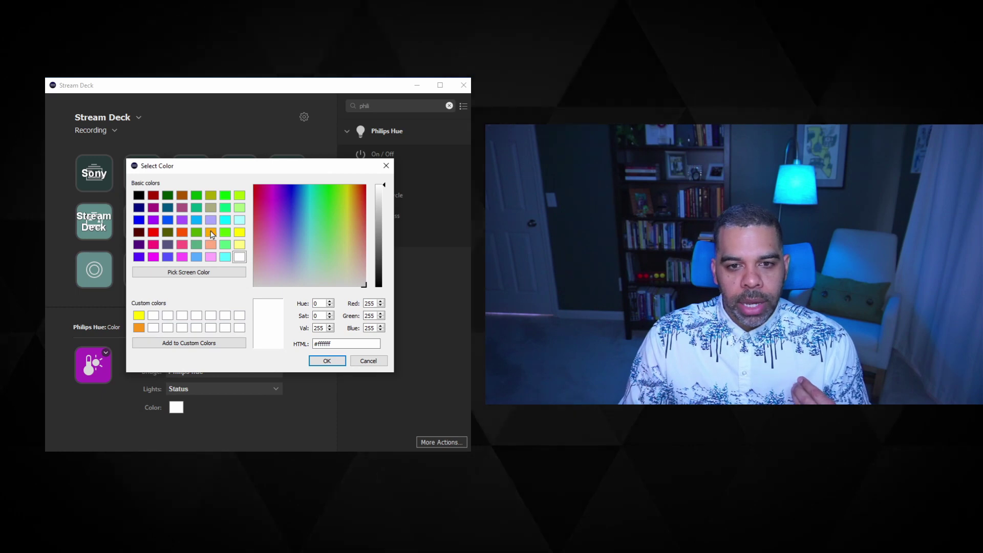
{"action": "left_click", "coordinate": [211, 232]}
{"action": "left_click", "coordinate": [331, 362]}
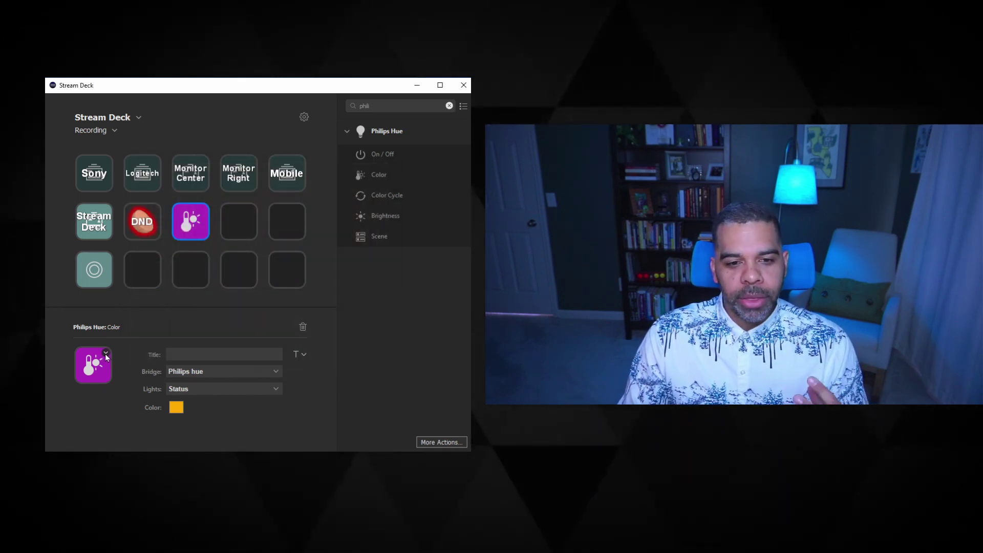
{"action": "left_click", "coordinate": [105, 352]}
{"action": "left_click", "coordinate": [118, 369]}
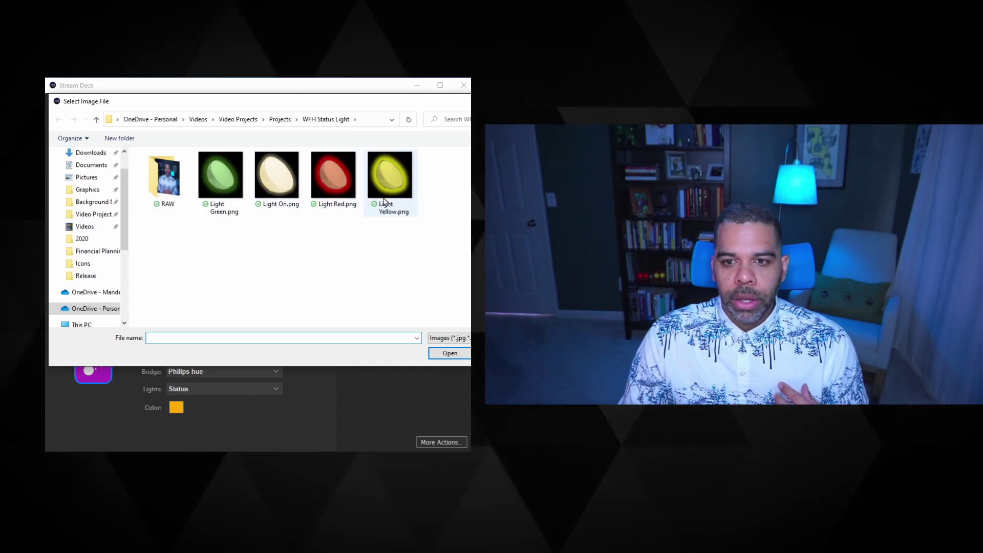
{"action": "double_click", "coordinate": [383, 188]}
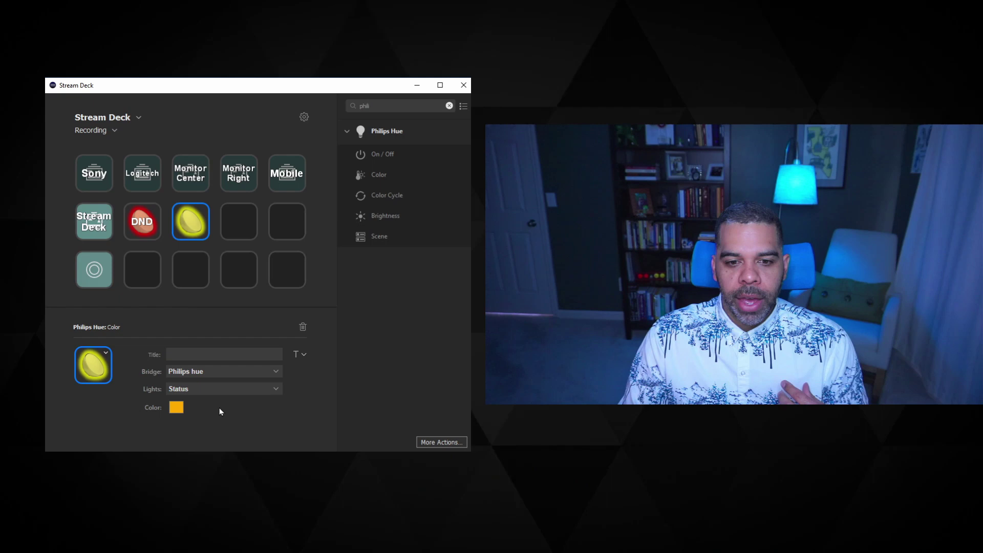
{"action": "left_click", "coordinate": [177, 408]}
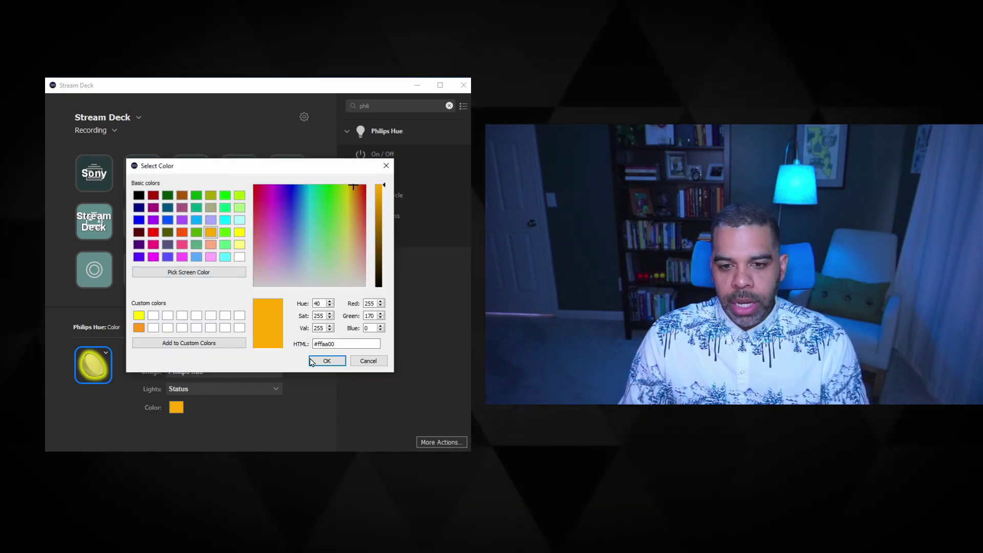
{"action": "left_click", "coordinate": [327, 360]}
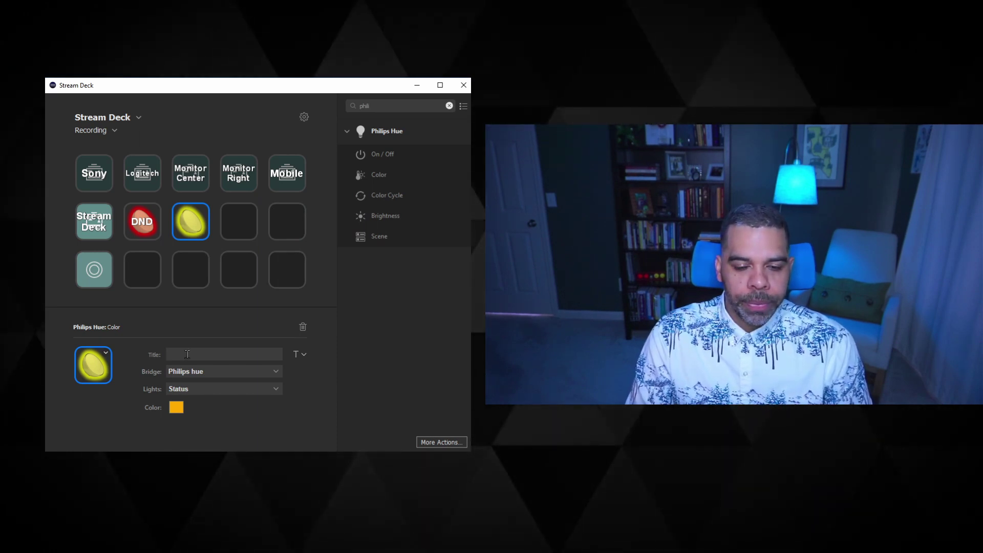
Title the previous key Busy and add a Status-group Color action on the next empty key
{"action": "type", "text": "Busy"}
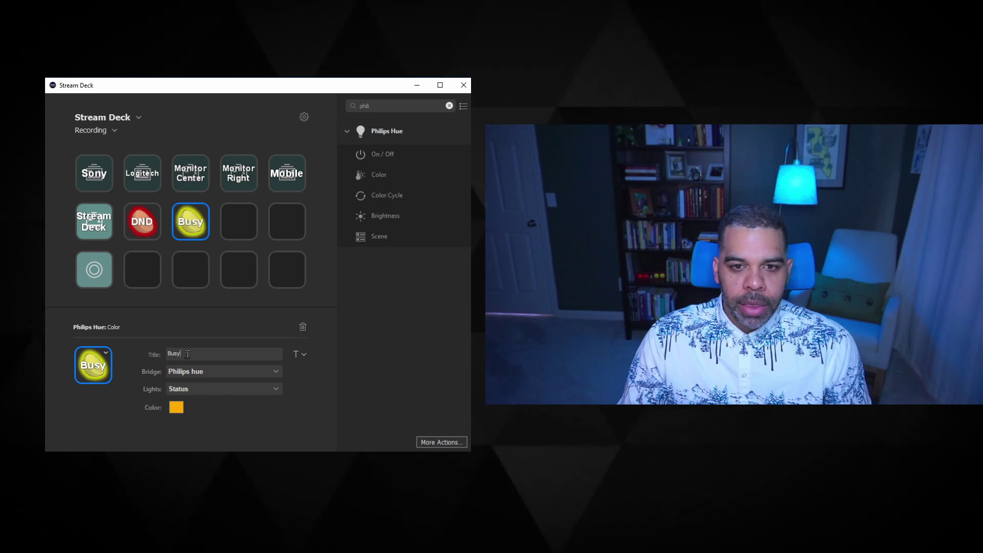
{"action": "left_click", "coordinate": [251, 221]}
{"action": "left_click_drag", "start_coordinate": [373, 177], "coordinate": [238, 219]}
{"action": "left_click", "coordinate": [207, 389]}
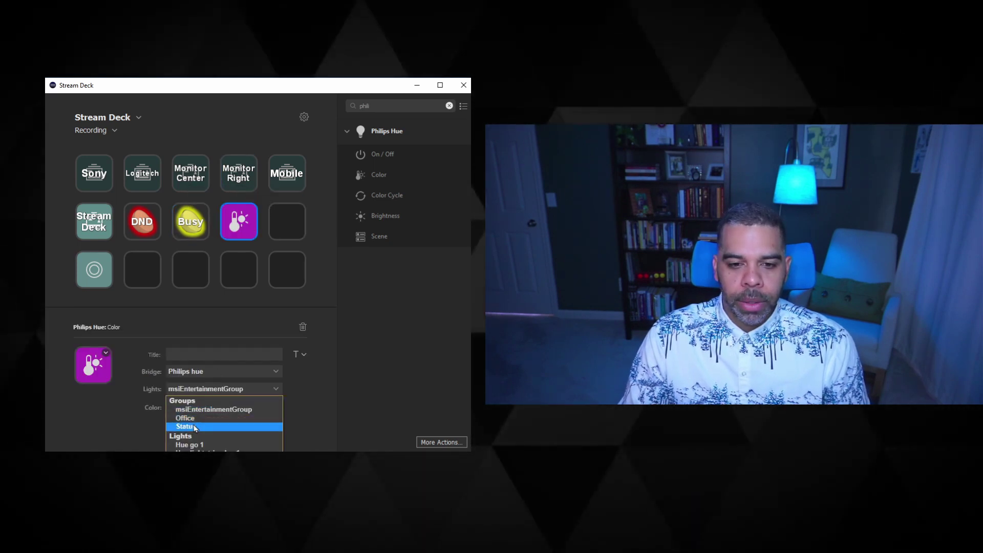
{"action": "left_click", "coordinate": [193, 427]}
Set the light colour to green #00aa00 and the icon to Light Green.png
{"action": "left_click", "coordinate": [176, 408]}
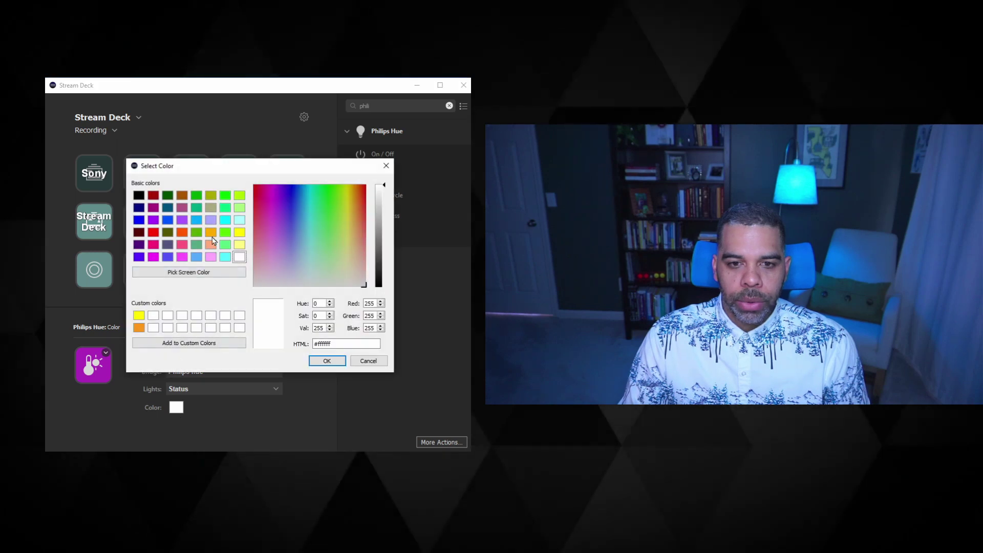
{"action": "left_click", "coordinate": [197, 195]}
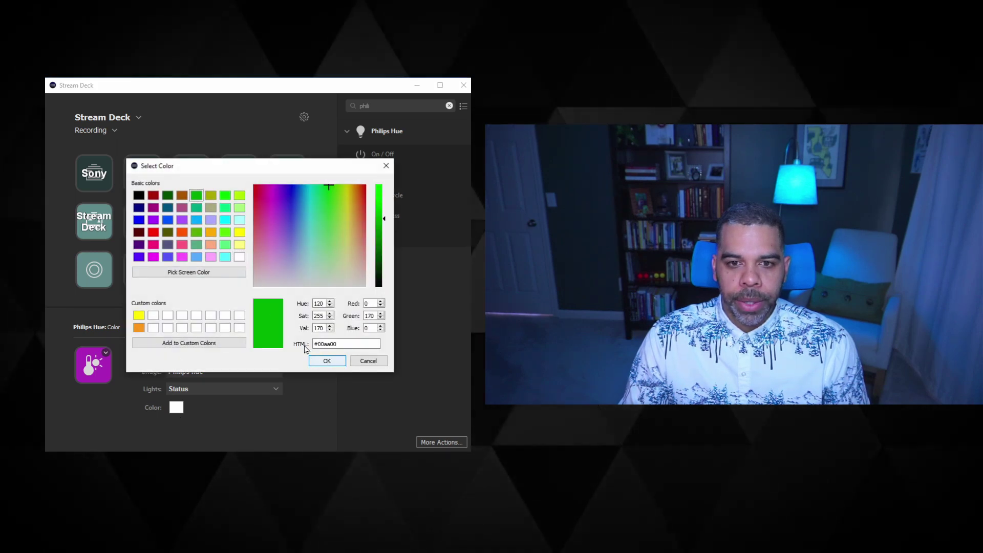
{"action": "left_click", "coordinate": [326, 361]}
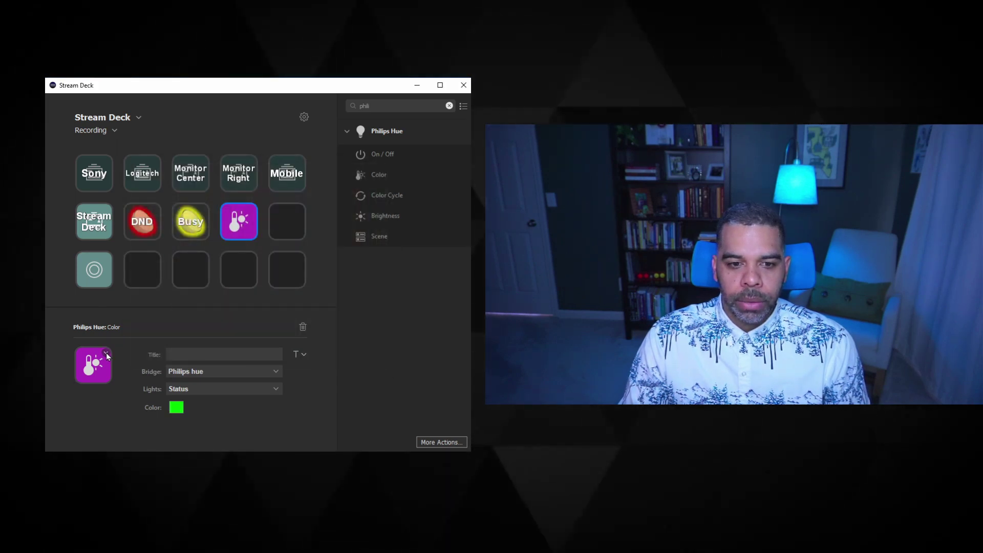
{"action": "left_click", "coordinate": [106, 353]}
{"action": "left_click", "coordinate": [134, 371]}
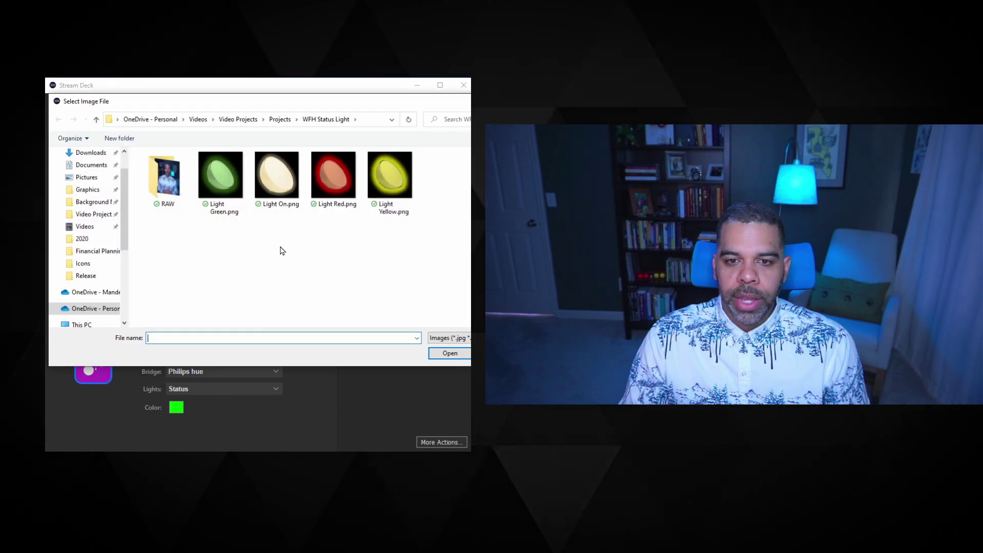
{"action": "double_click", "coordinate": [220, 177]}
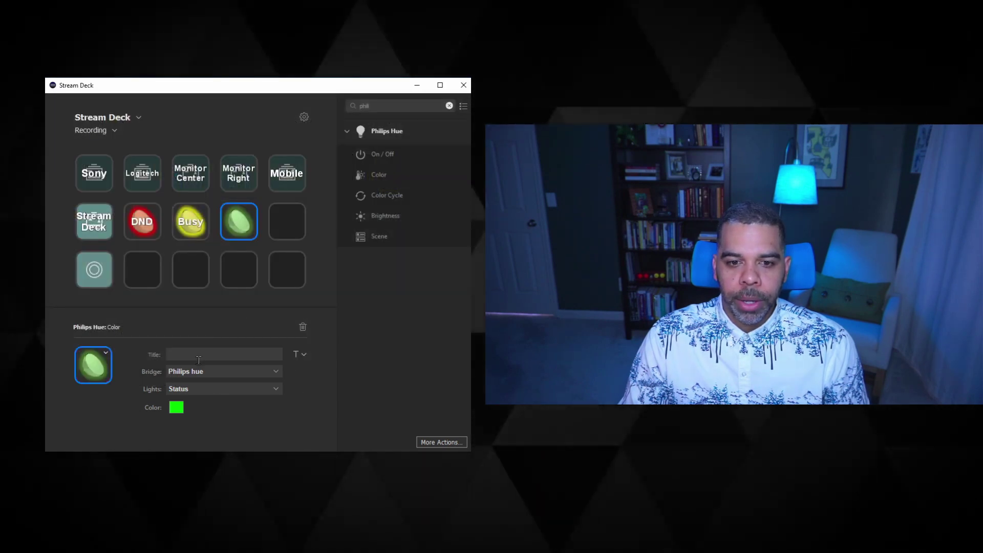
Title the key Available and shrink the title font to 12 pt so it fits
{"action": "left_click", "coordinate": [200, 349]}
{"action": "type", "text": "A"}
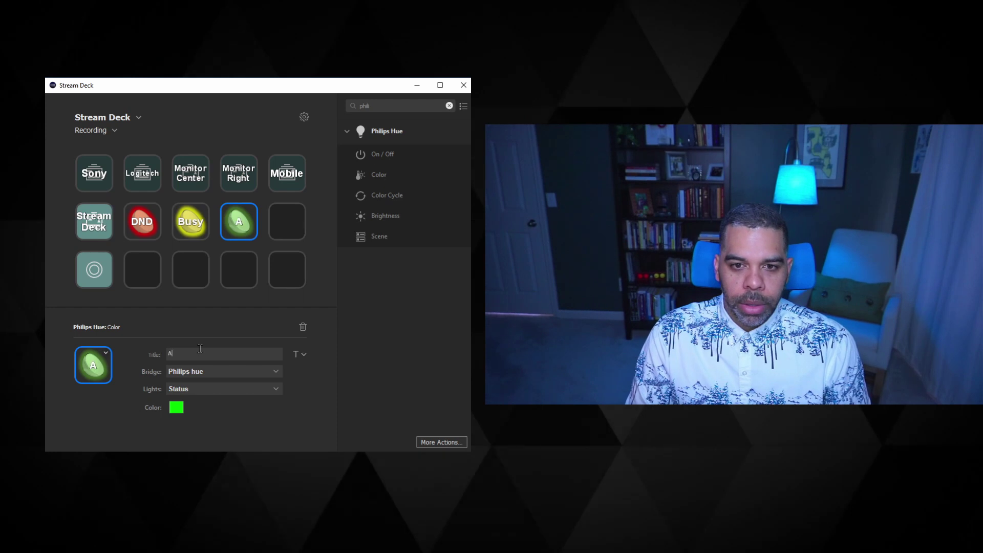
{"action": "type", "text": "vailable"}
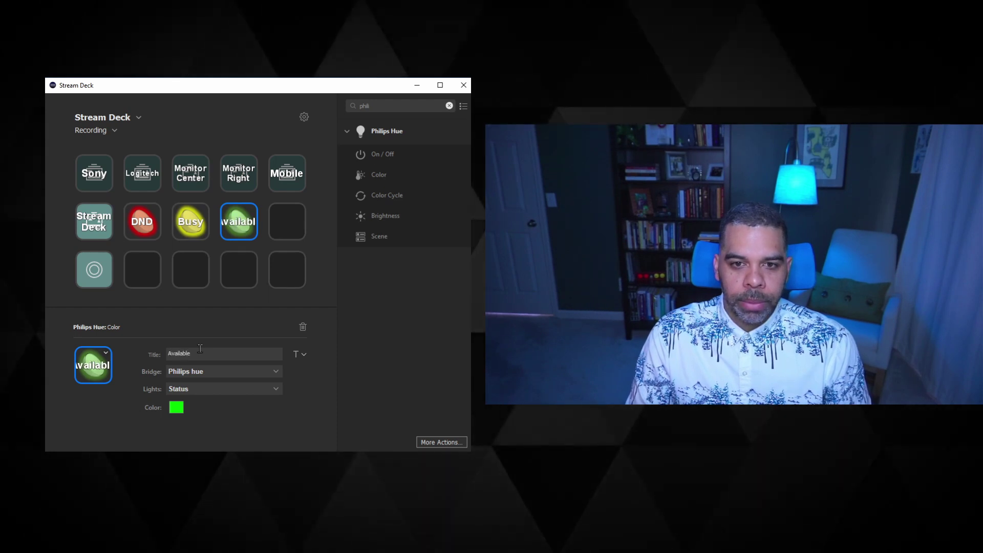
{"action": "left_click", "coordinate": [329, 350]}
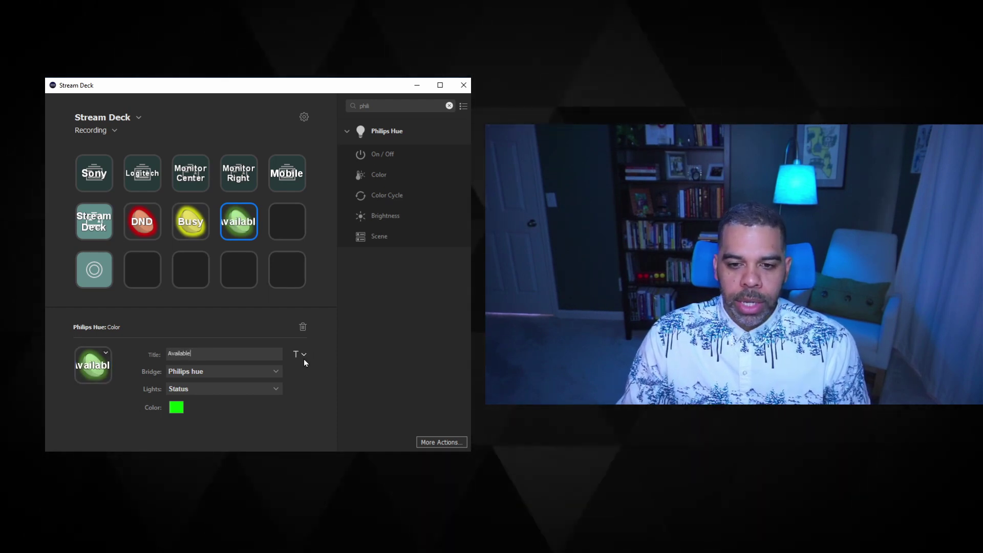
{"action": "left_click", "coordinate": [303, 357]}
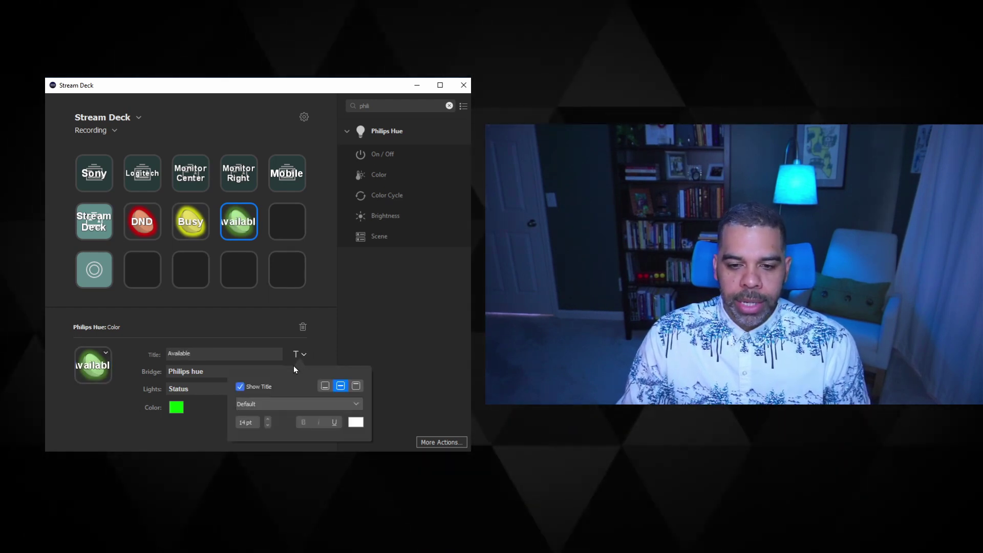
{"action": "left_click", "coordinate": [267, 425]}
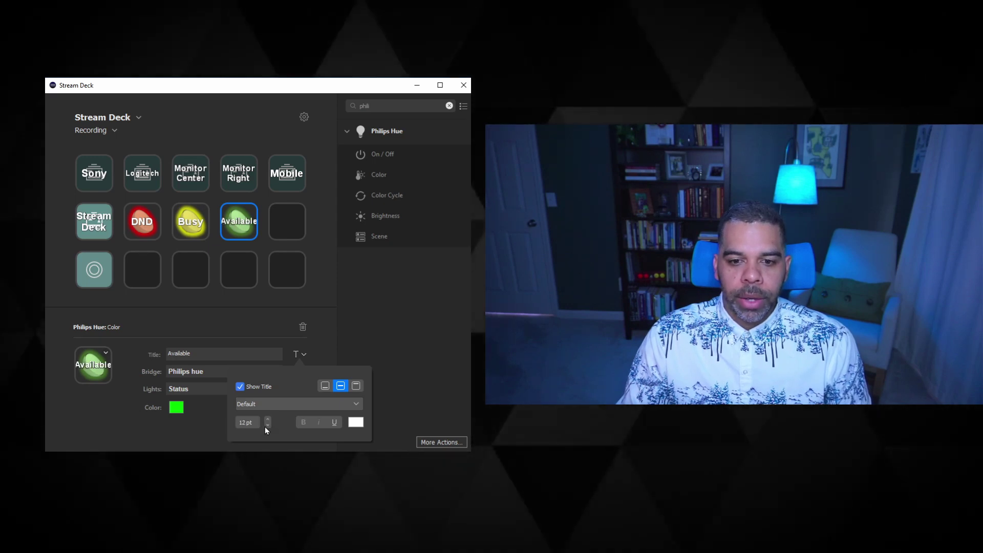
{"action": "left_click", "coordinate": [267, 425]}
{"action": "left_click", "coordinate": [137, 416]}
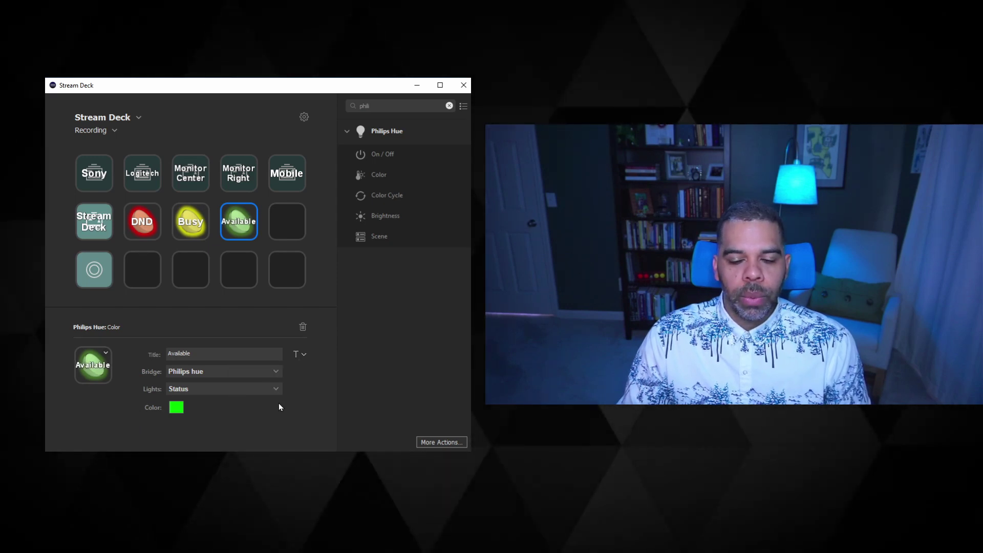